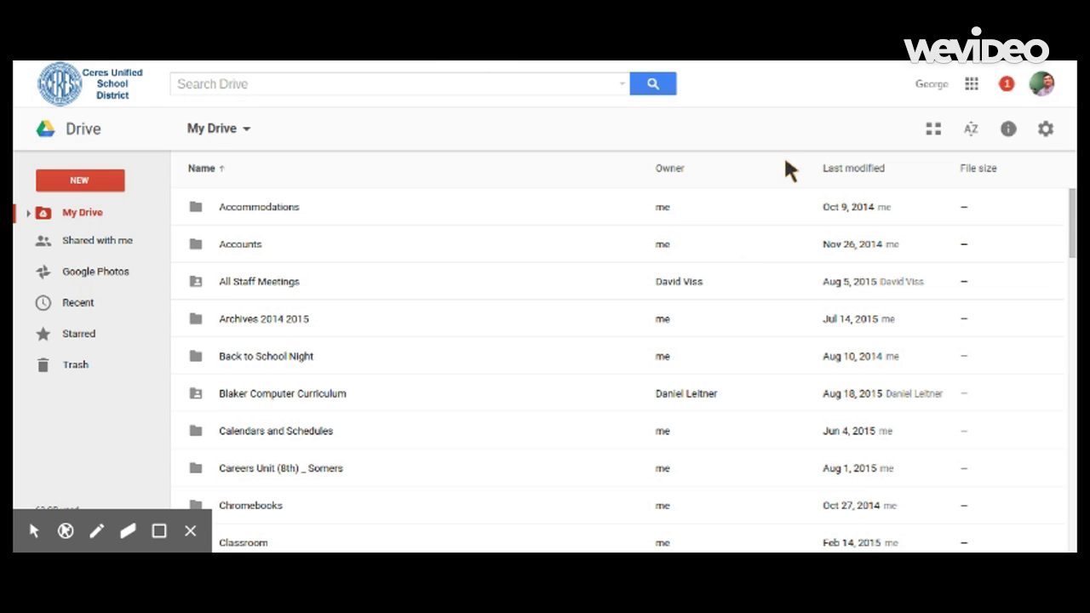
# In Drive's general settings, turn on offline syncing for Docs, Sheets, Slides and Drawings files
pyautogui.click(1045, 129)
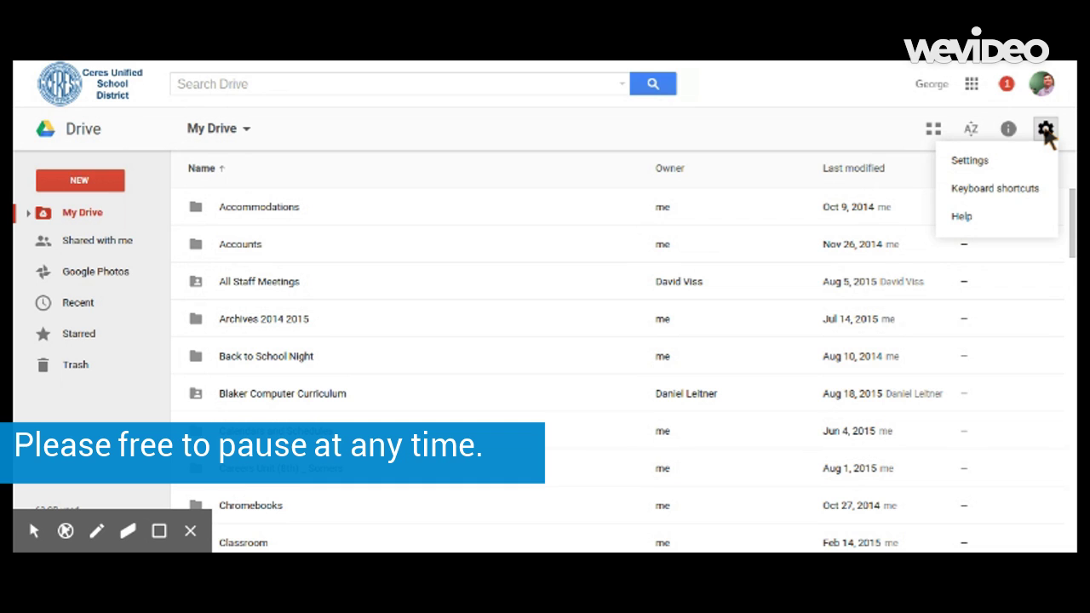
pyautogui.click(973, 166)
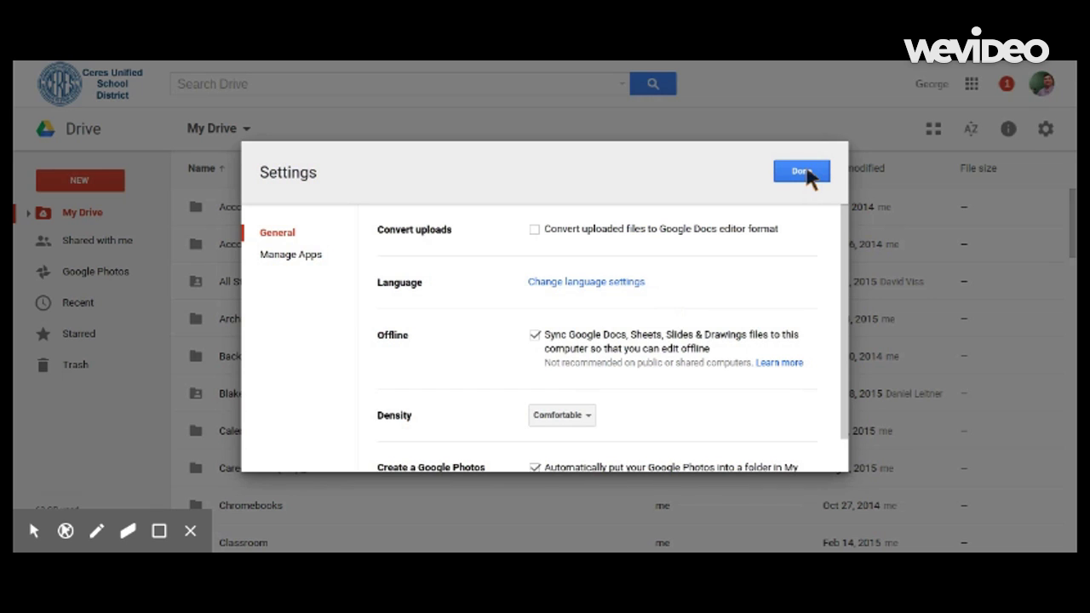
# Confirm the offline setting, then create a new blank Google Docs document from Drive
pyautogui.click(804, 172)
pyautogui.click(800, 172)
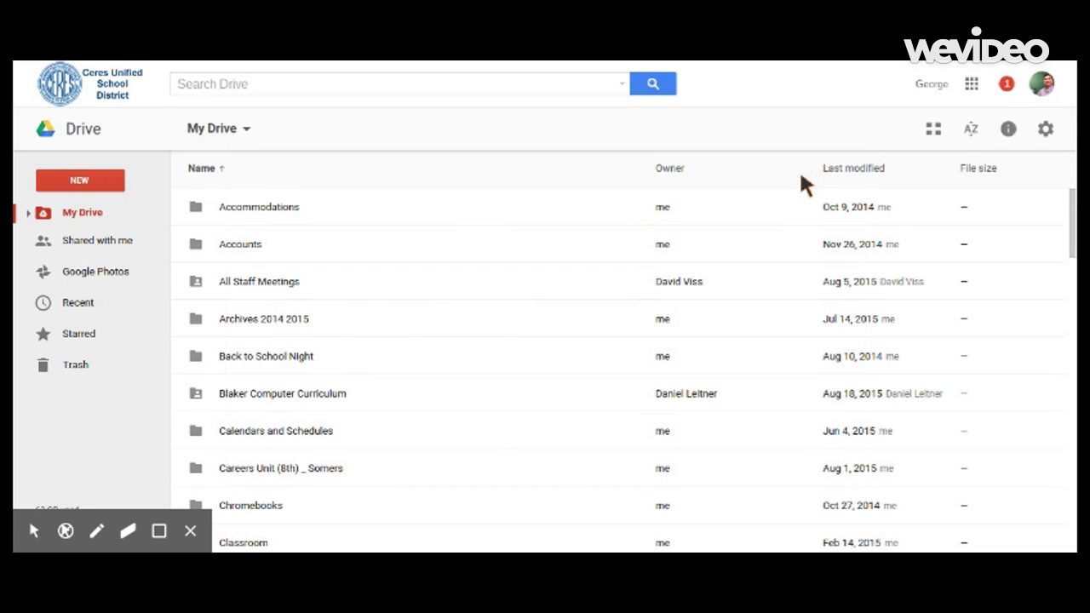
pyautogui.click(76, 185)
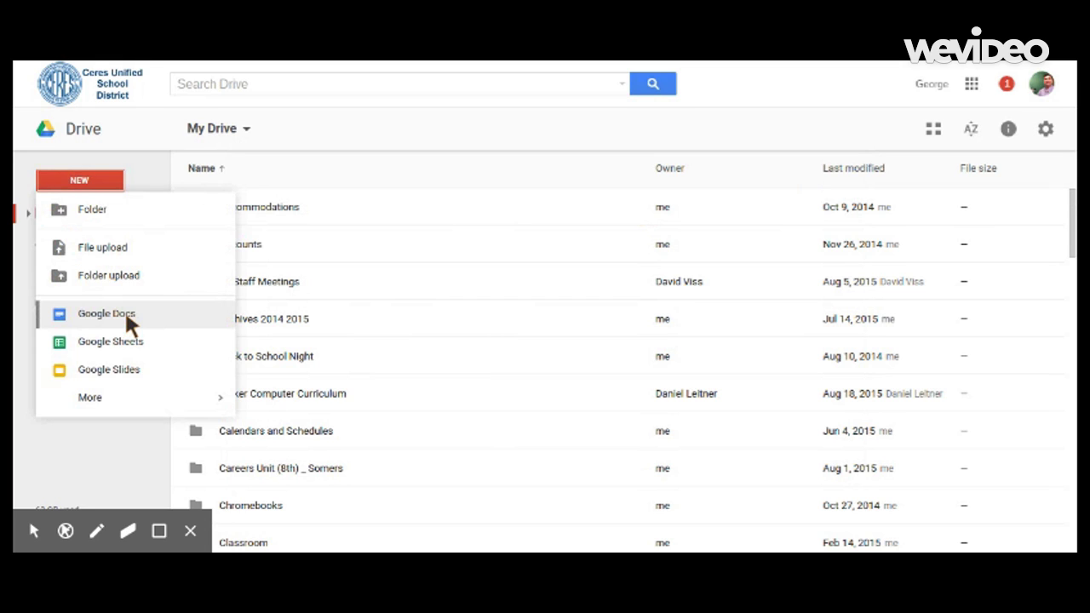
pyautogui.click(126, 315)
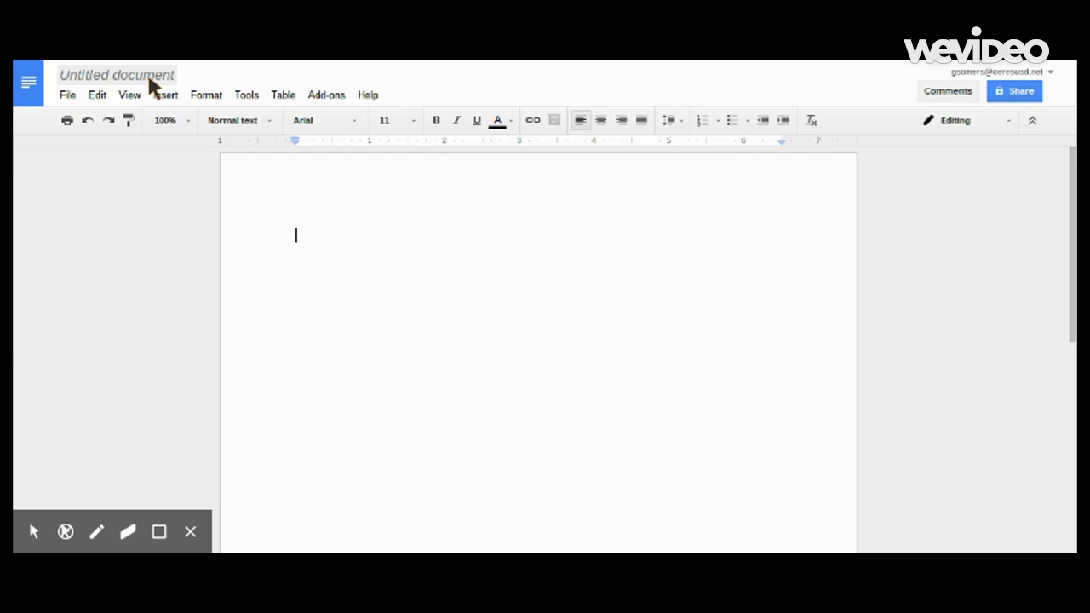
# Rename the untitled document to 'Wifi test'
pyautogui.click(148, 75)
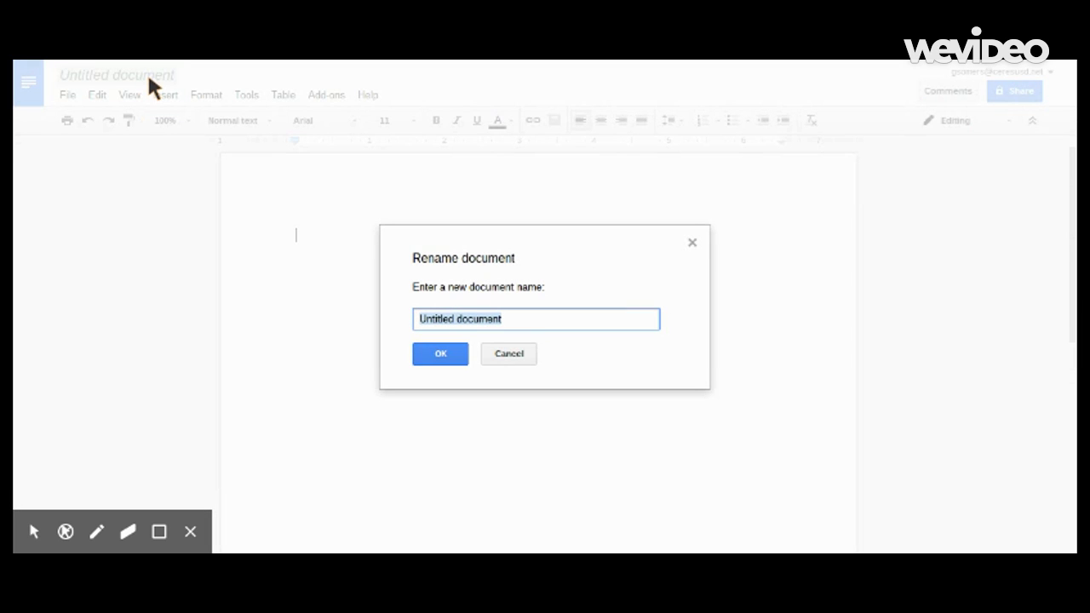
pyautogui.write('W')
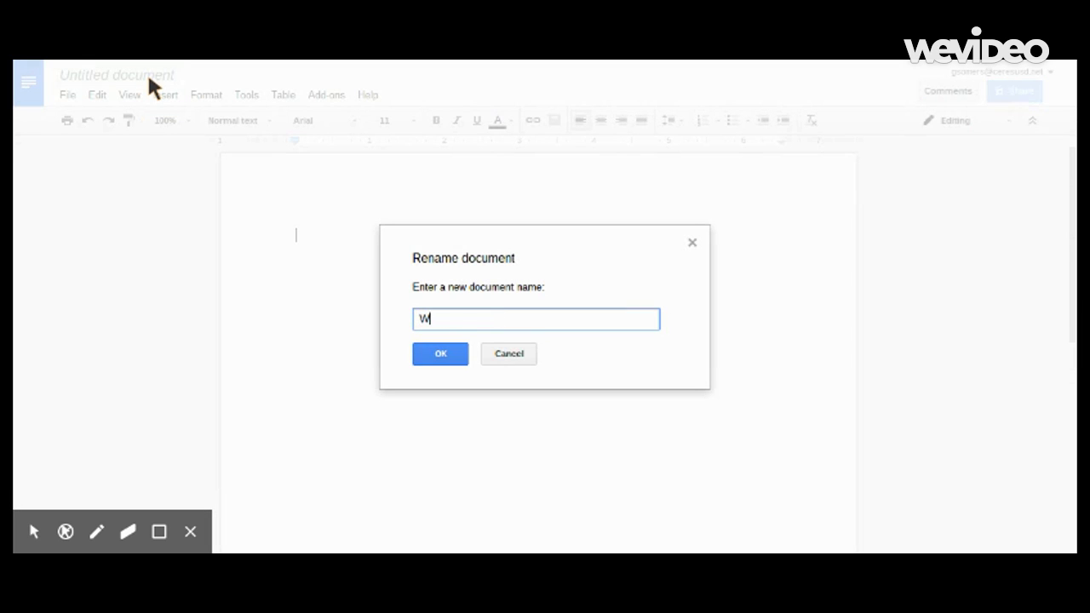
pyautogui.write('ri ')
pyautogui.write('test')
pyautogui.click(440, 355)
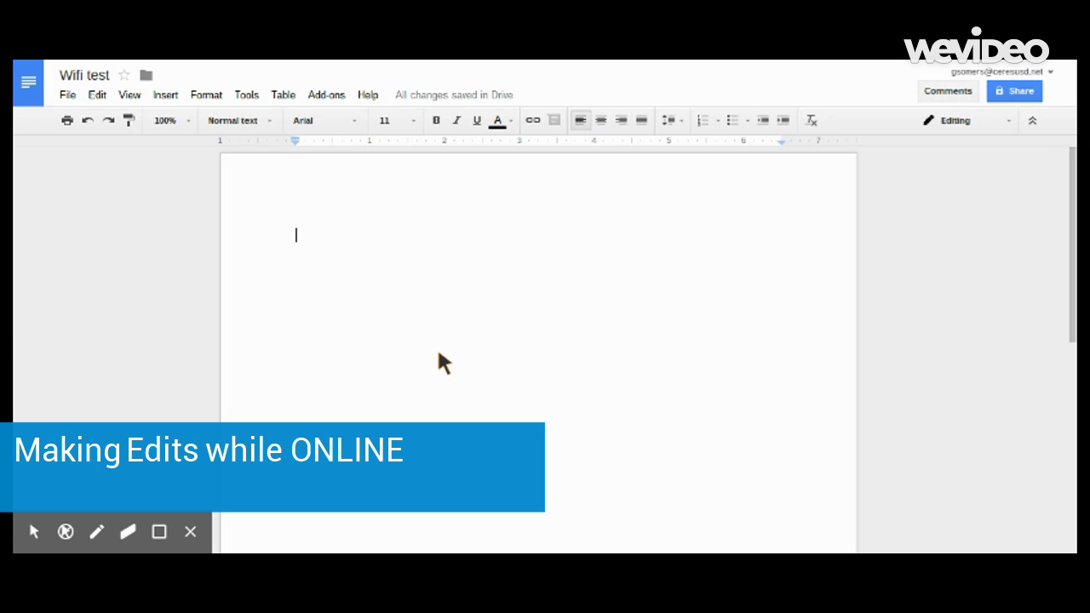
# Type 'This is my wifi test. Offline mode helps you keep your typing and edits while working offline.'
pyautogui.write('This is ')
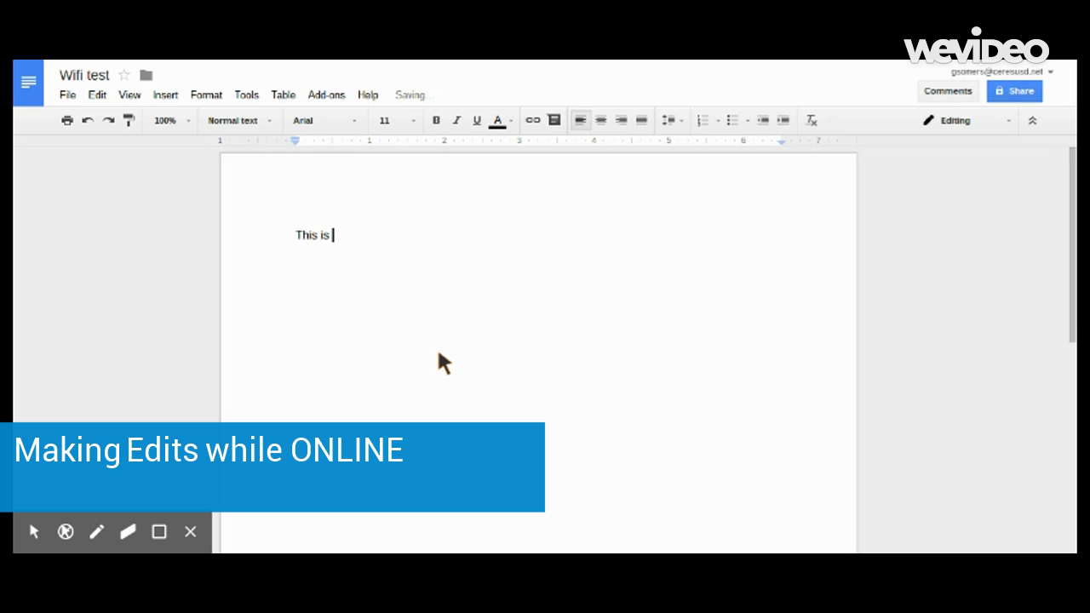
pyautogui.write('my wifi ')
pyautogui.write('test. ')
pyautogui.write('Offline ')
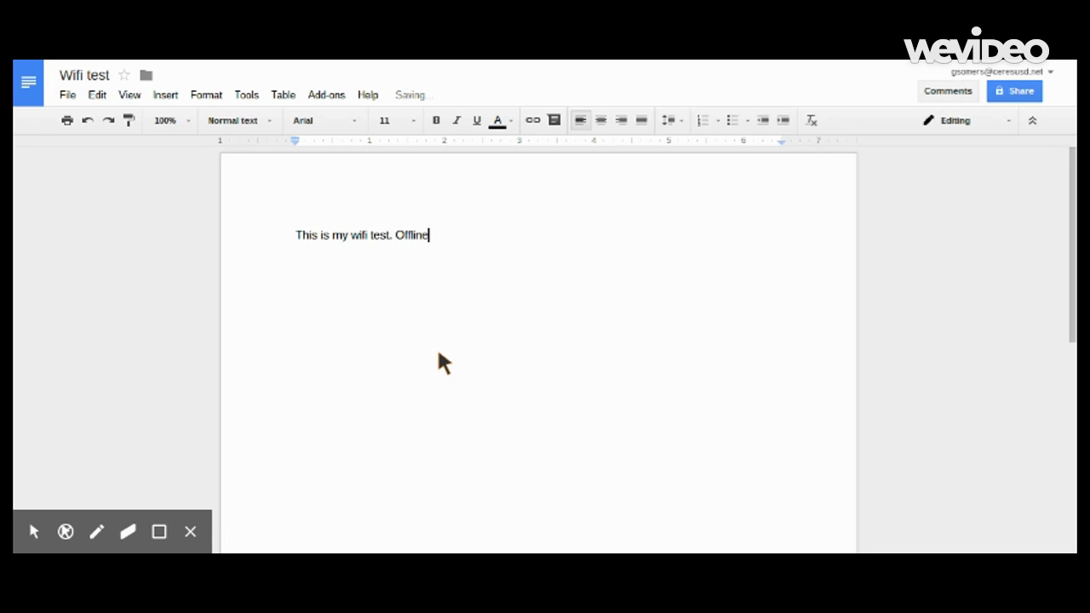
pyautogui.write('mode hel')
pyautogui.write('p')
pyautogui.press('BackSpace')
pyautogui.write('s ')
pyautogui.write('you keep ')
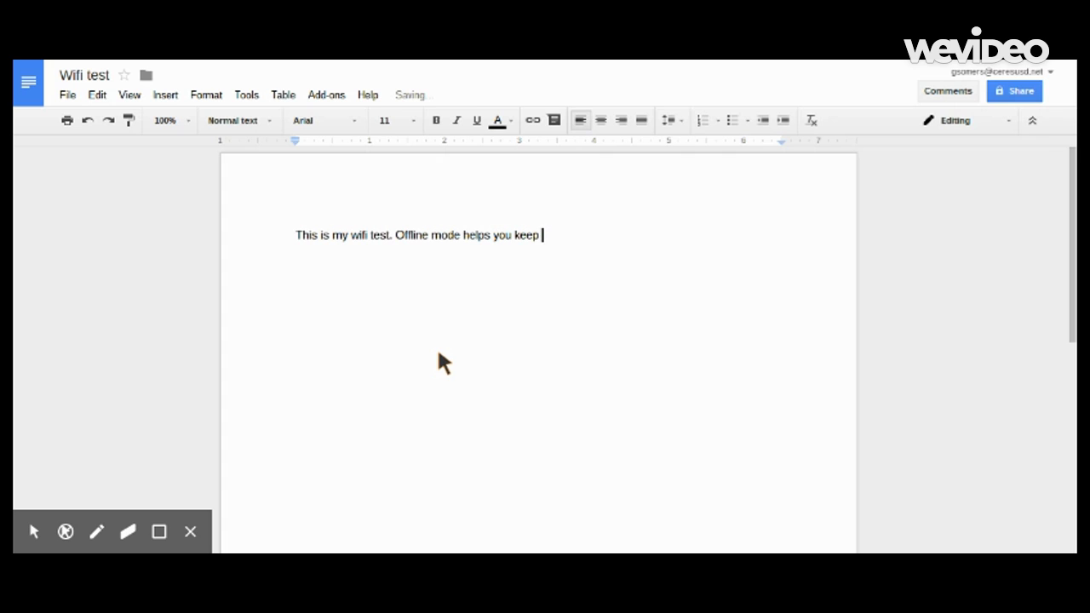
pyautogui.write('your typi')
pyautogui.write('ng an')
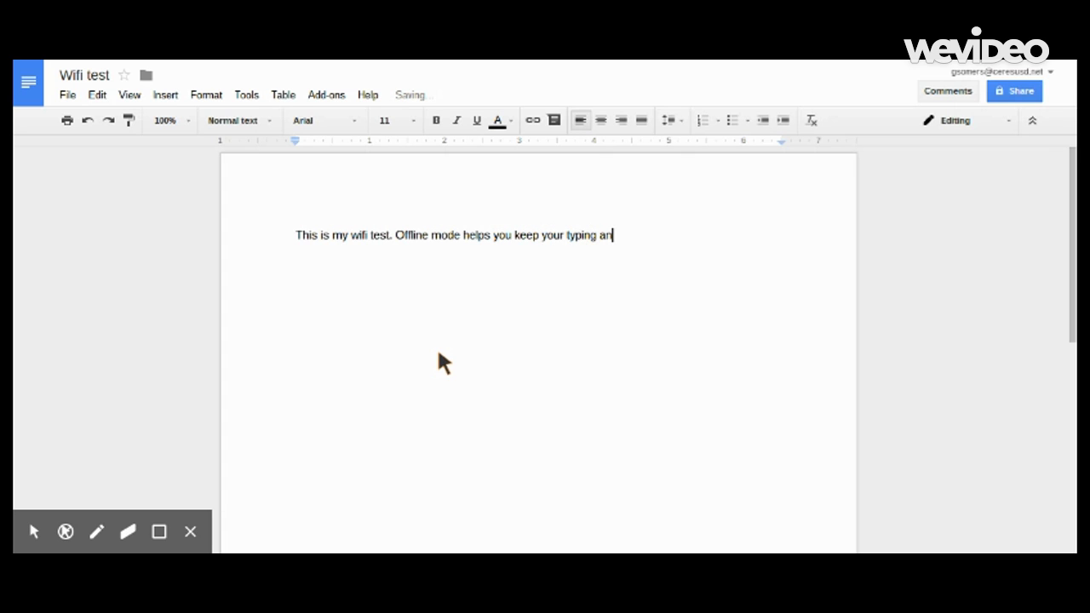
pyautogui.write('d ')
pyautogui.write('edits while ')
pyautogui.write('working ')
pyautogui.write('off')
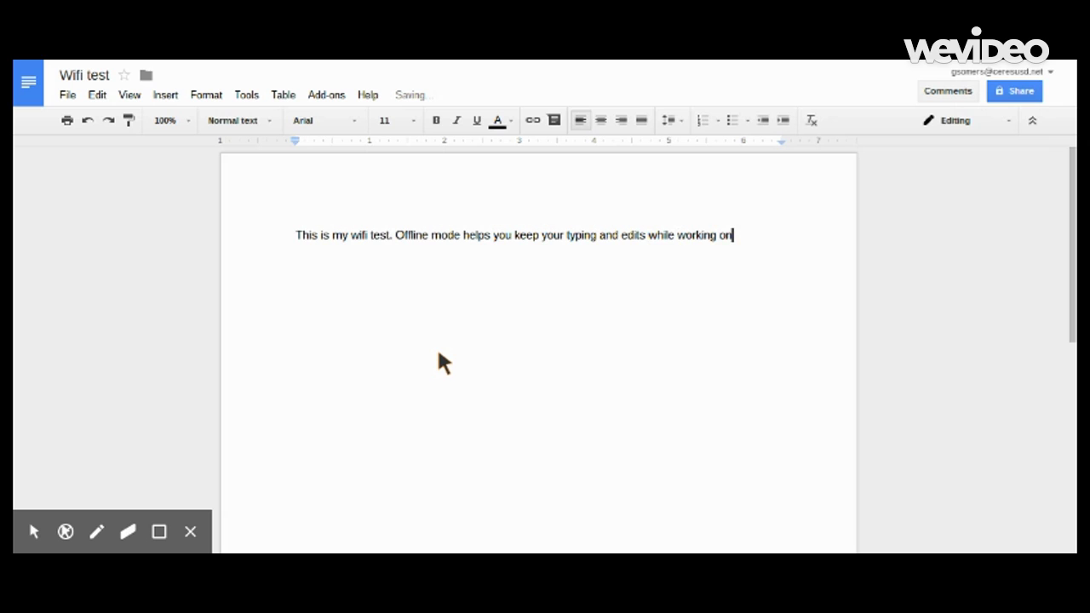
pyautogui.press('BackSpace')
pyautogui.press('BackSpace')
pyautogui.write('ffline.')
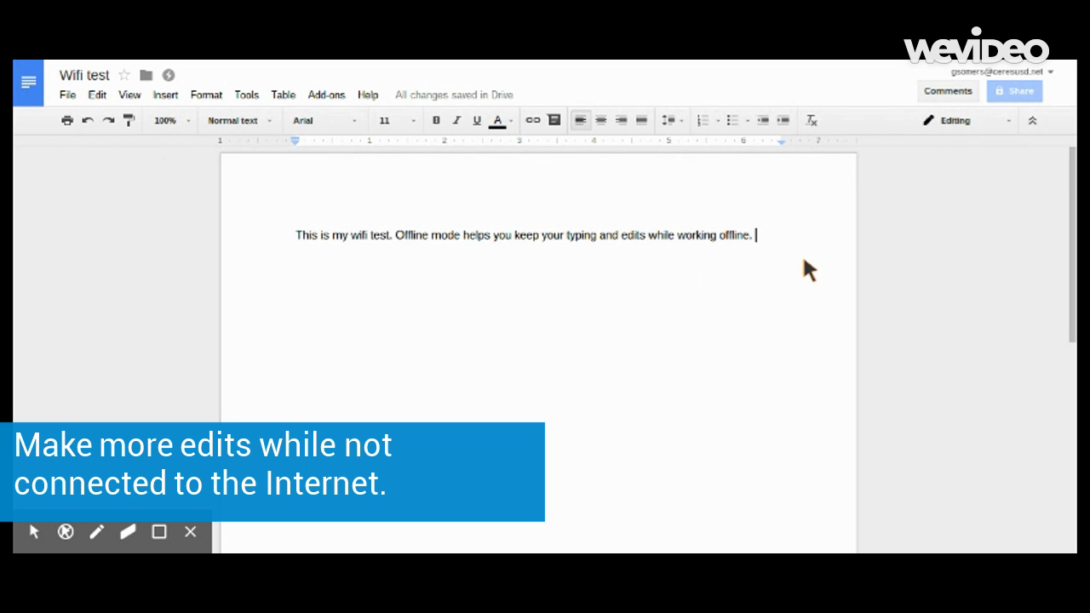
# On a new line, type that changes resync to Google Drive on reconnecting to wifi
pyautogui.press('Return')
pyautogui.write('I am no')
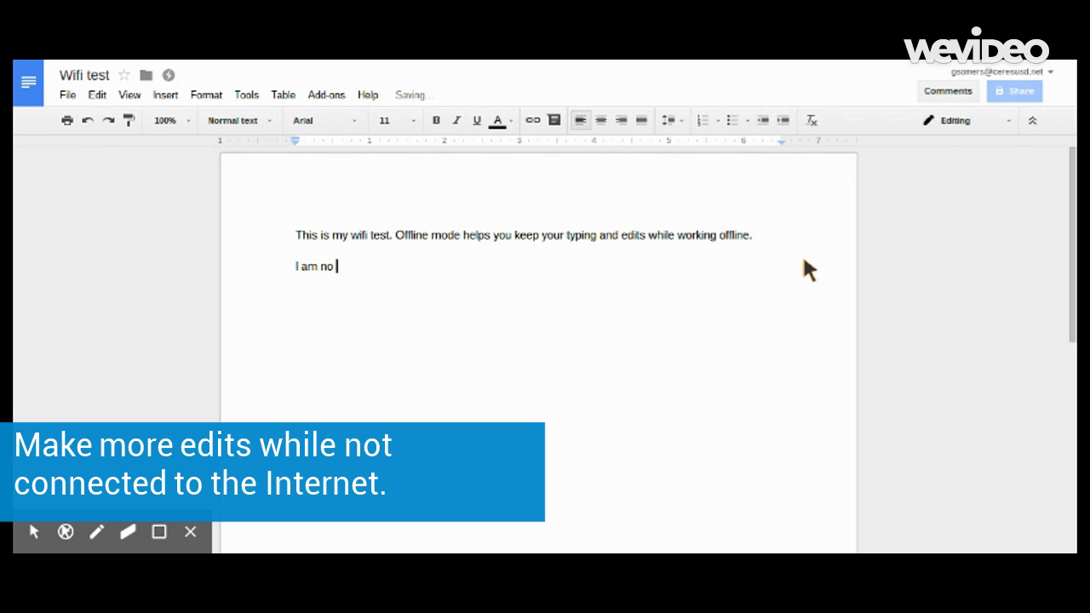
pyautogui.write(' offl')
pyautogui.write('ine.')
pyautogui.write(' As long ')
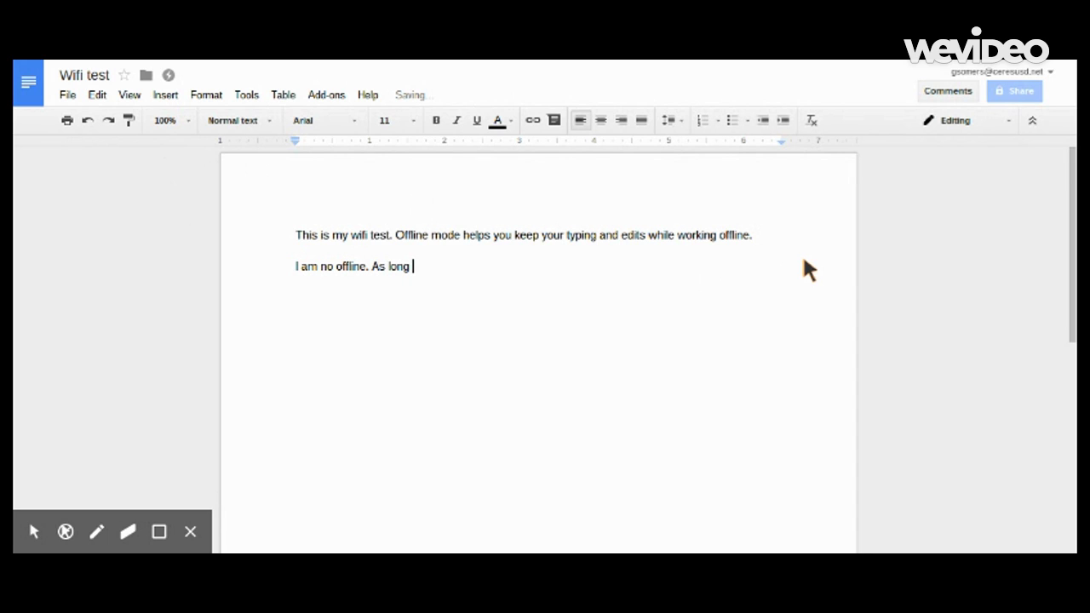
pyautogui.write("as I don't ")
pyautogui.write('close ')
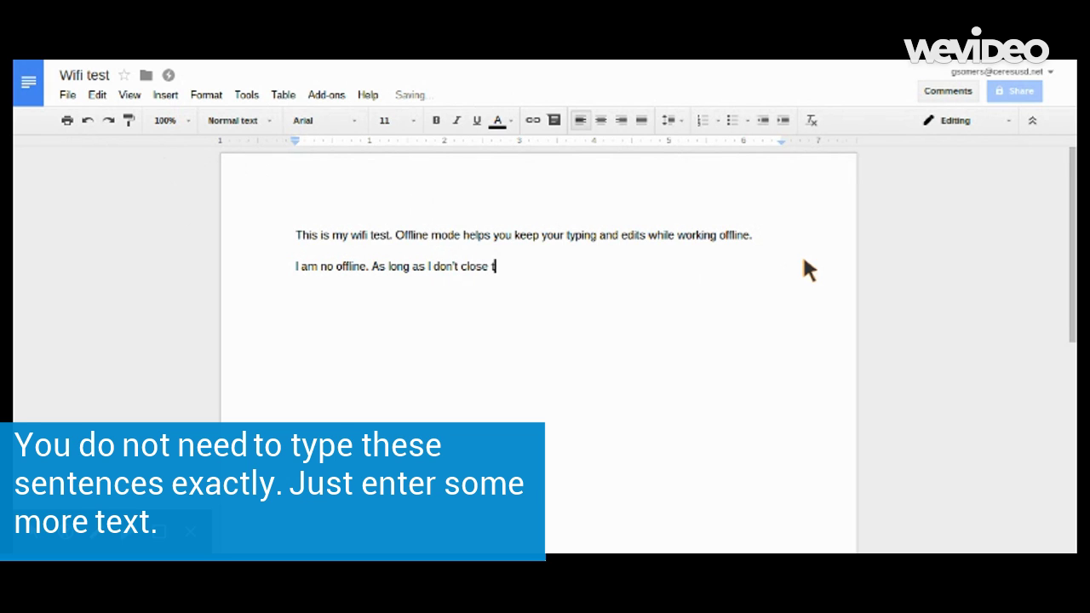
pyautogui.write('this tab')
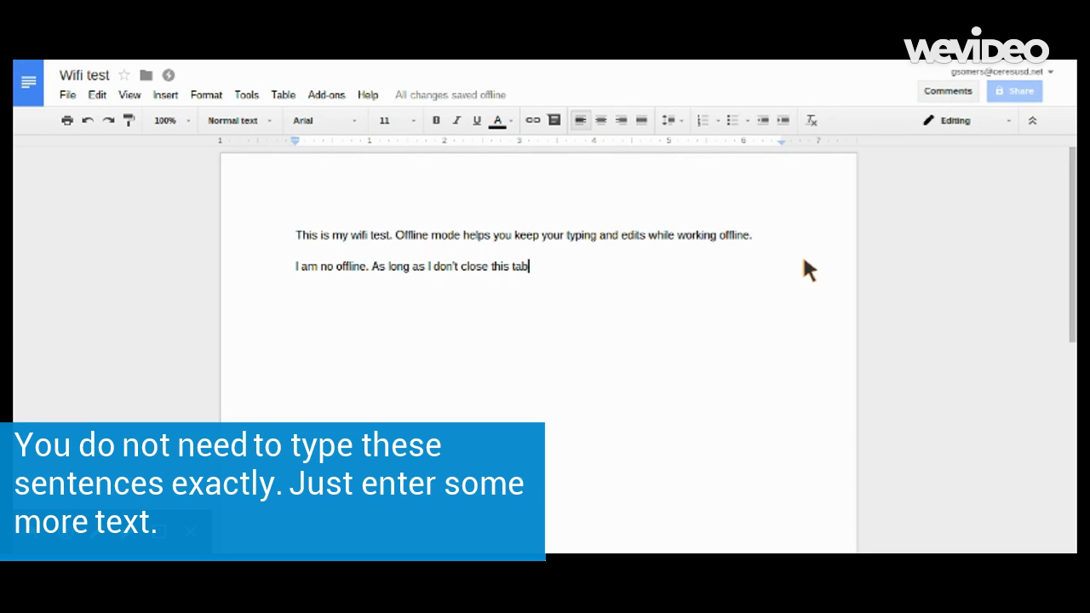
pyautogui.write(', my ch')
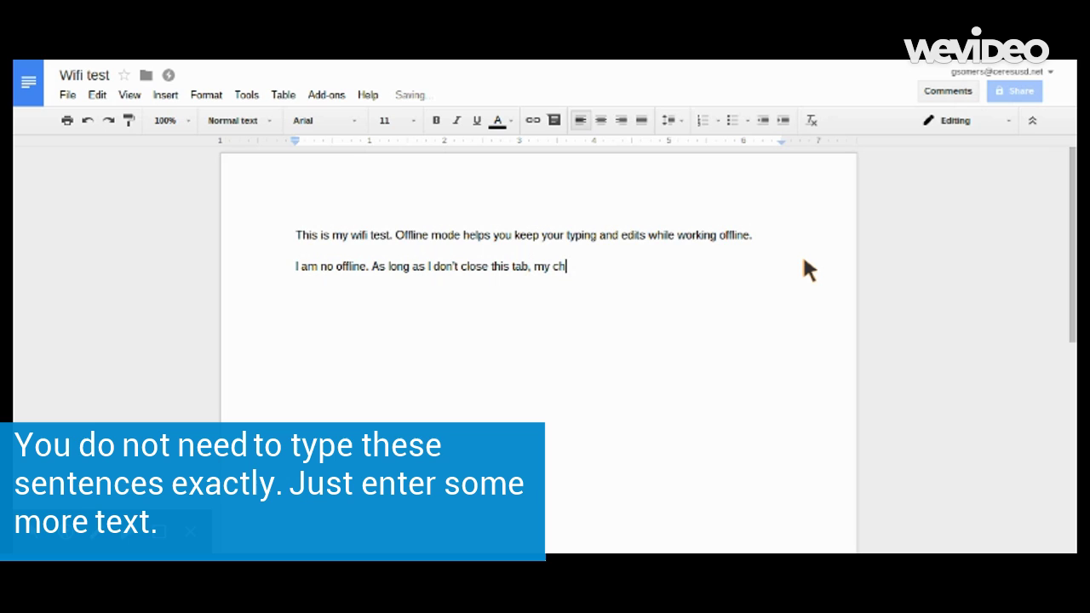
pyautogui.write('anges willi be')
pyautogui.press('BackSpace')
pyautogui.press('BackSpace')
pyautogui.press('BackSpace')
pyautogui.press('BackSpace')
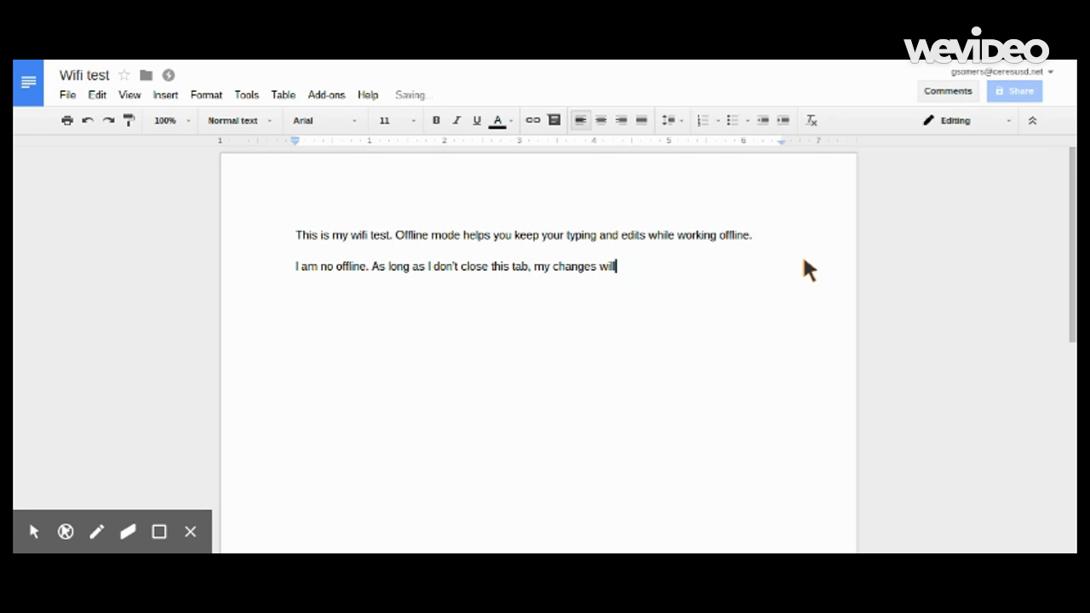
pyautogui.write(' be ')
pyautogui.write('resync’')
pyautogui.write('d to Go')
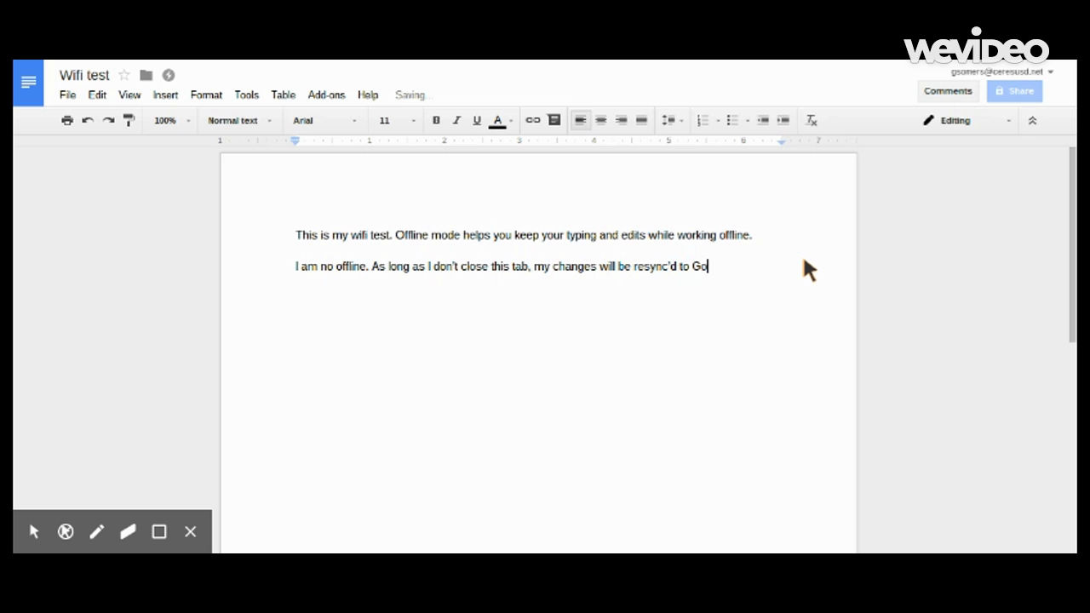
pyautogui.write('ogle Drive ')
pyautogui.write('when I')
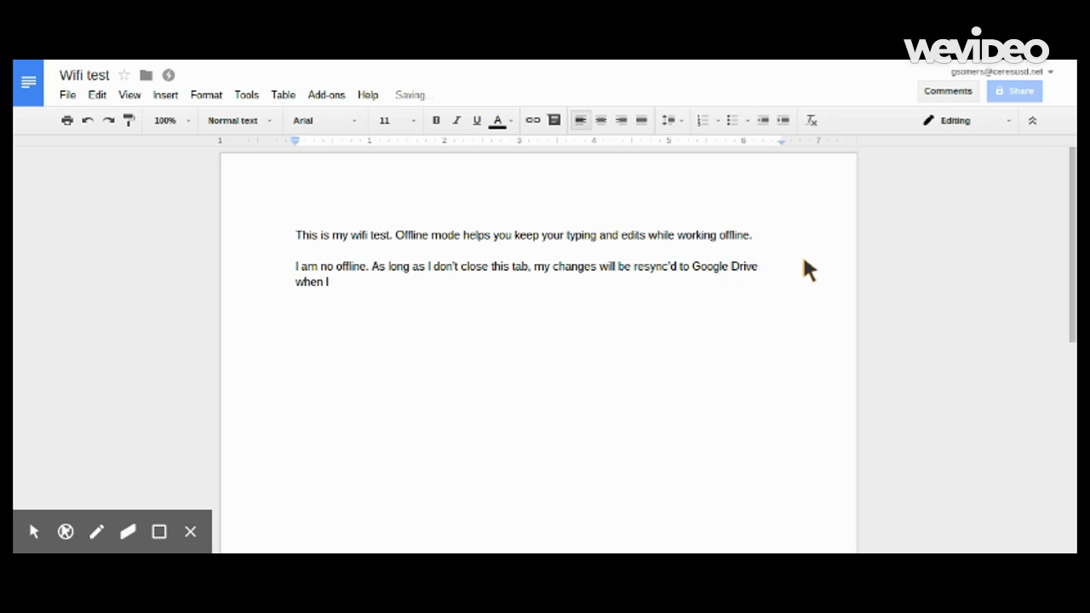
pyautogui.write(' reconnect')
pyautogui.write(' to wifi')
pyautogui.write('.')
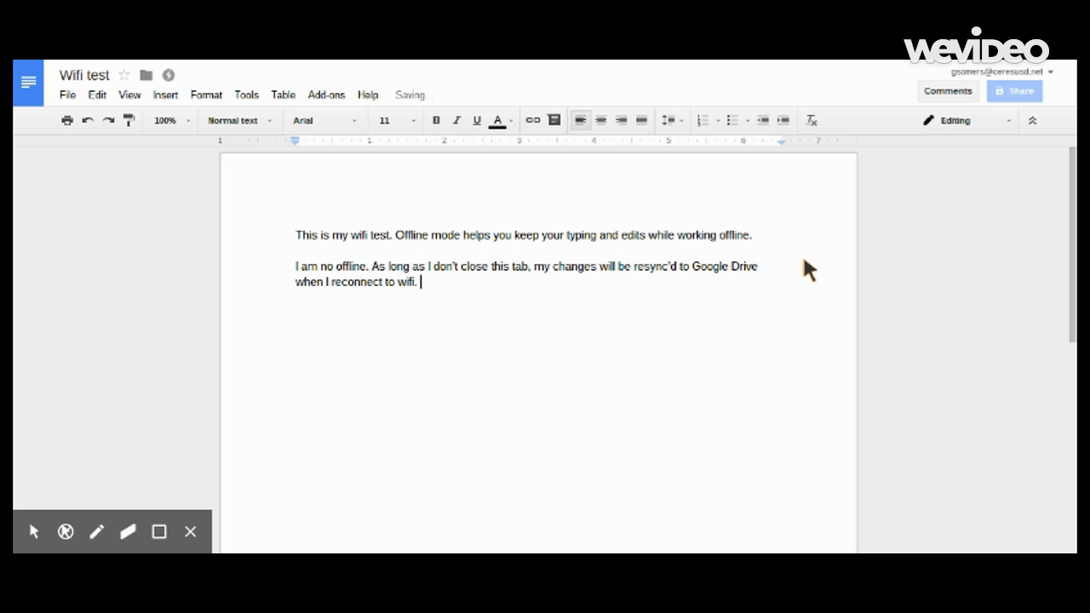